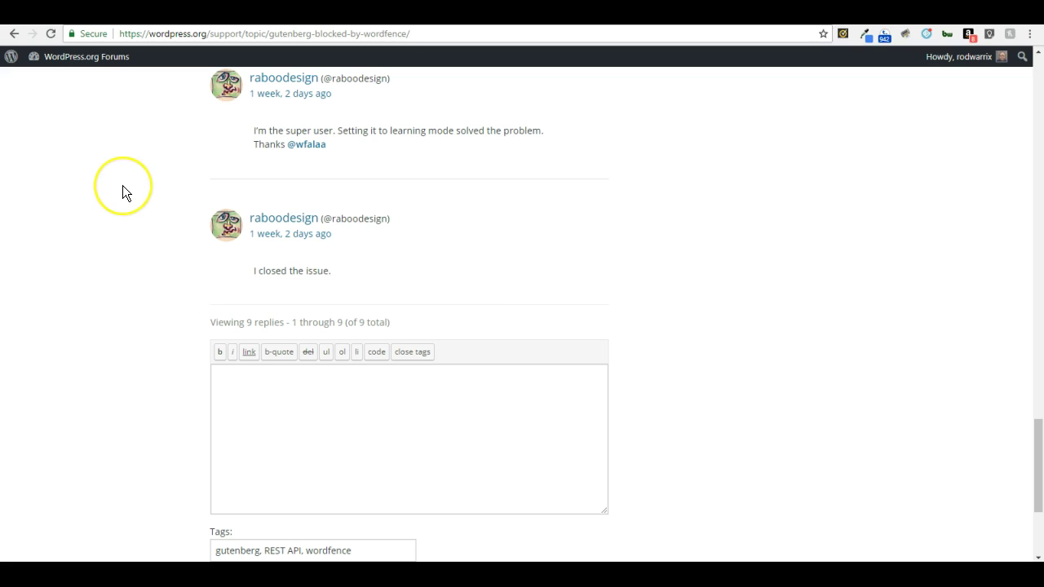
Read through the Gutenberg blocked by WordFence support topic, from the 403 Forbidden report to the Learning Mode replies.
left_click(129, 252)
key("Home")
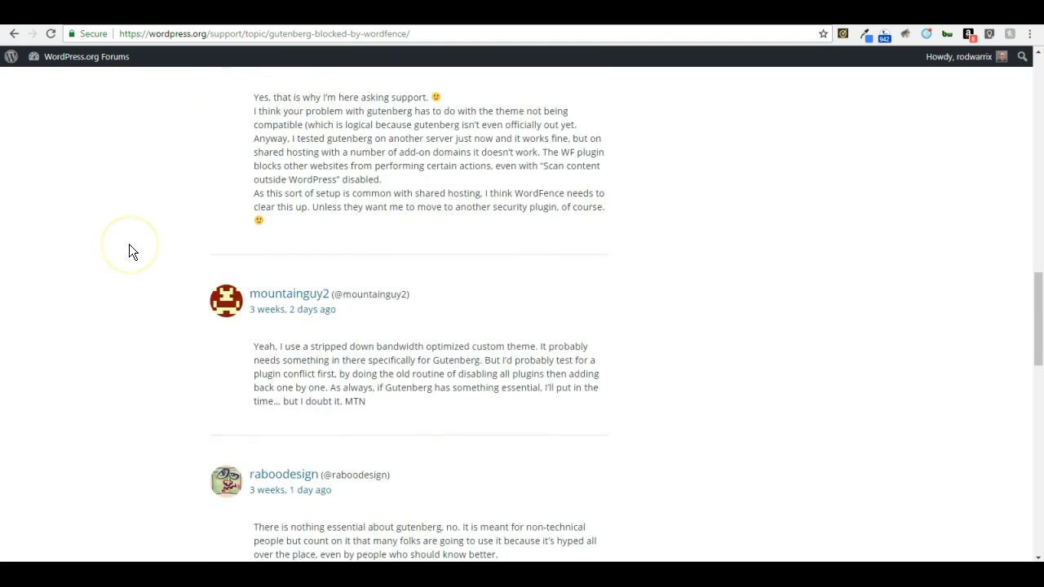
scroll(129, 252, "down", 1)
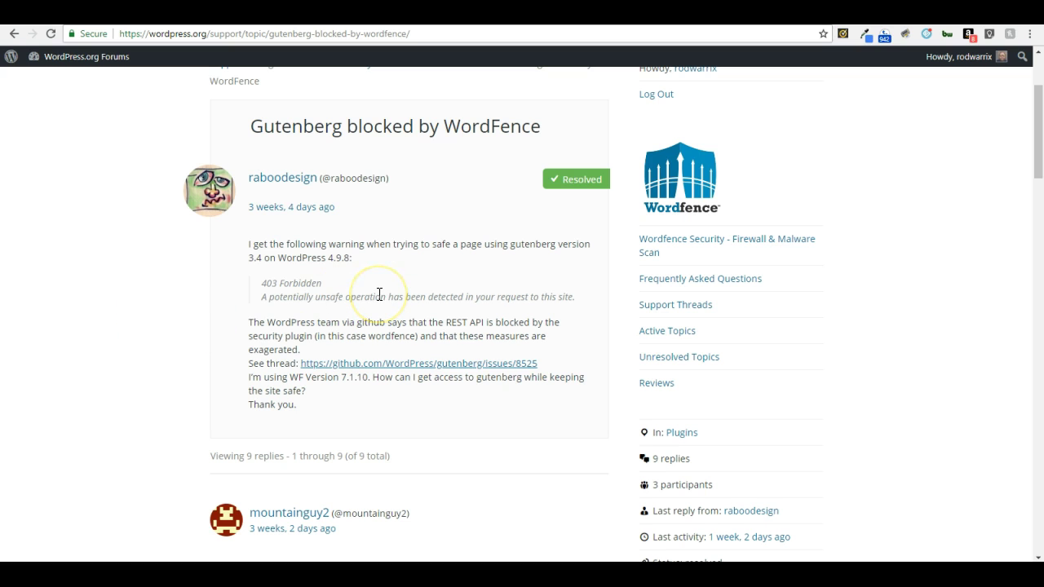
scroll(379, 294, "down", 6)
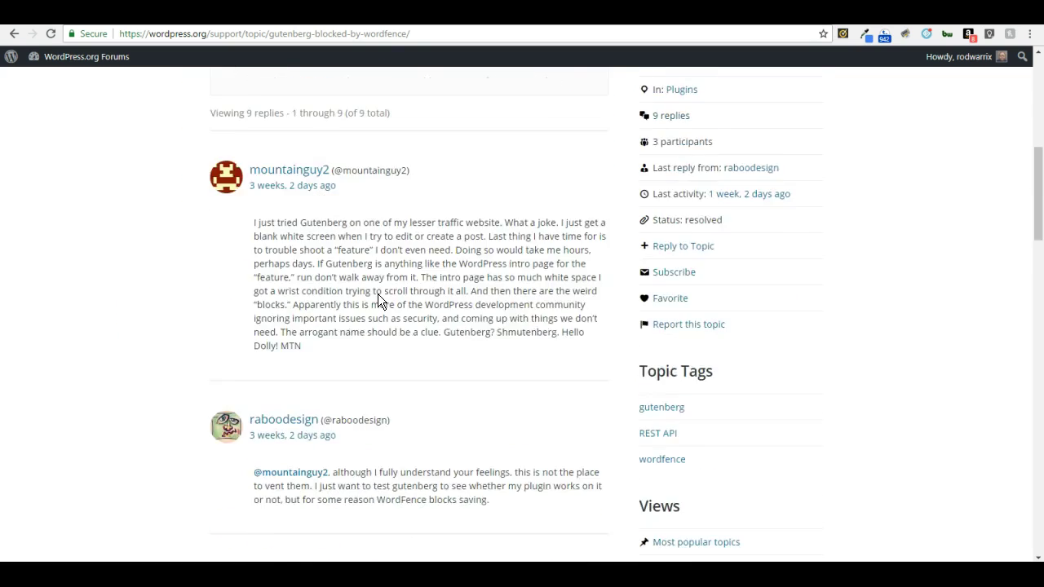
left_click(109, 450)
scroll(109, 450, "down", 6)
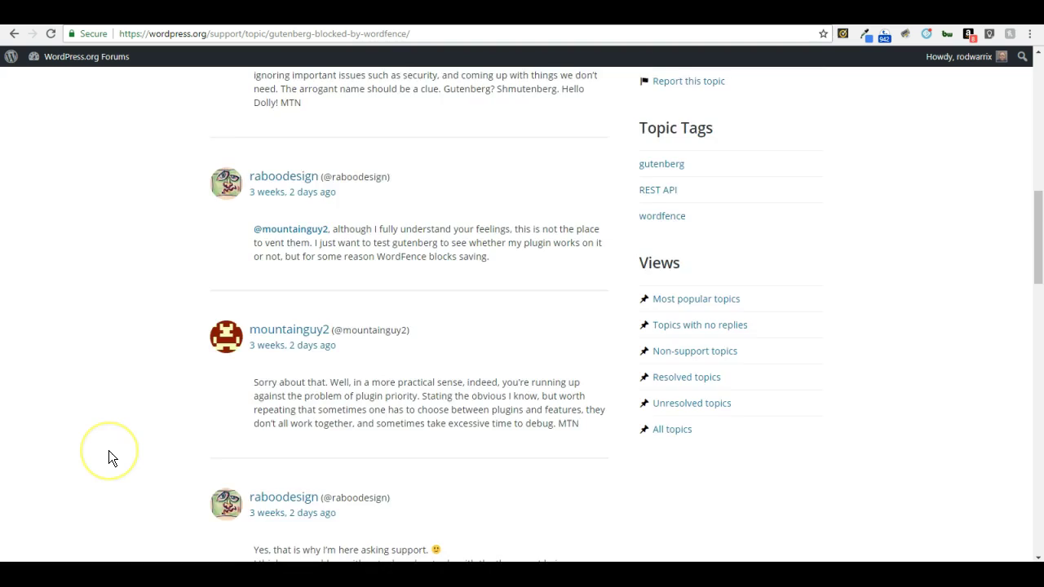
scroll(108, 451, "down", 6)
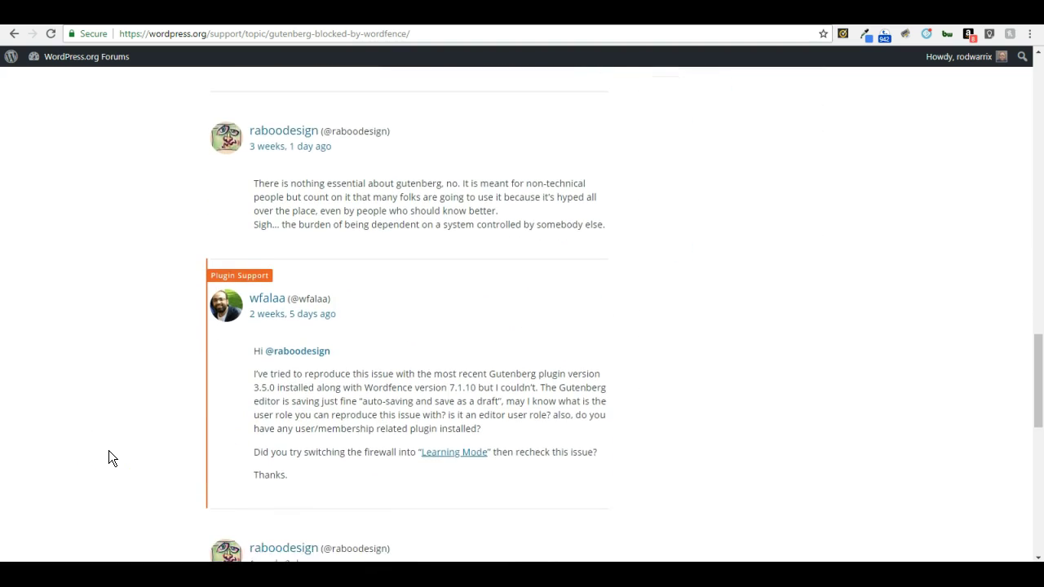
scroll(109, 458, "down", 1)
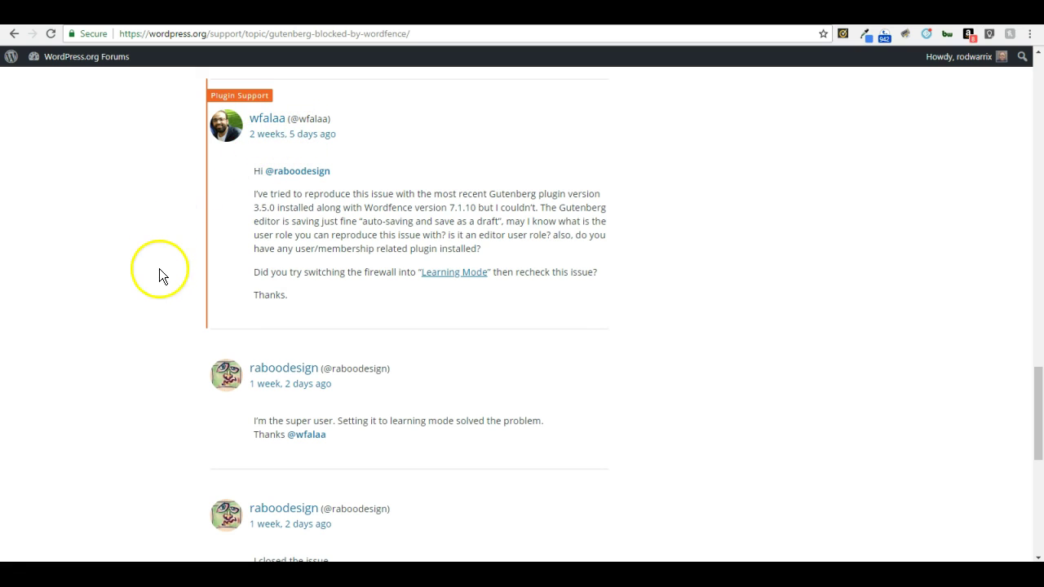
scroll(170, 401, "down", 2)
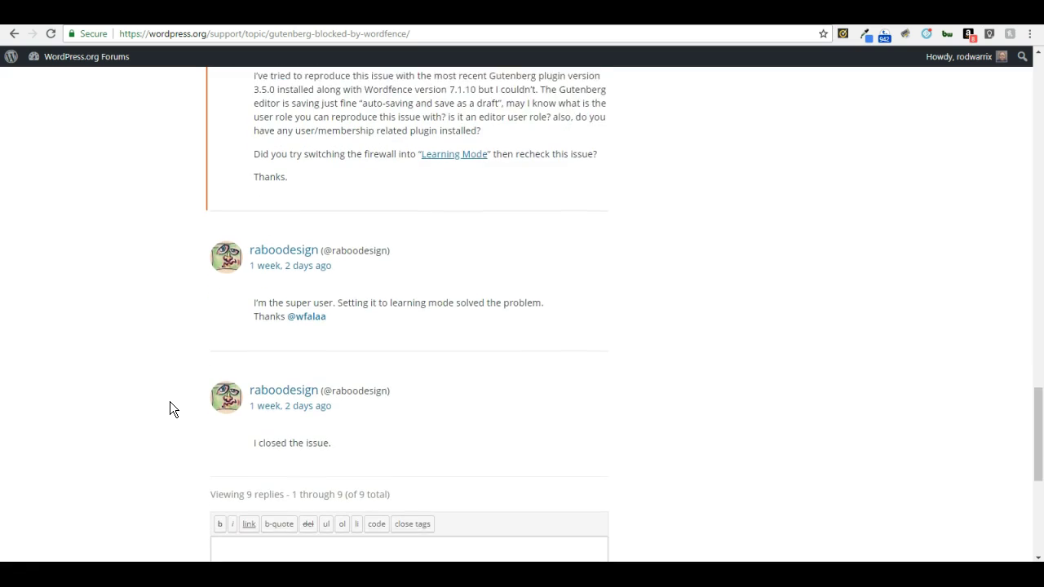
left_click(315, 434)
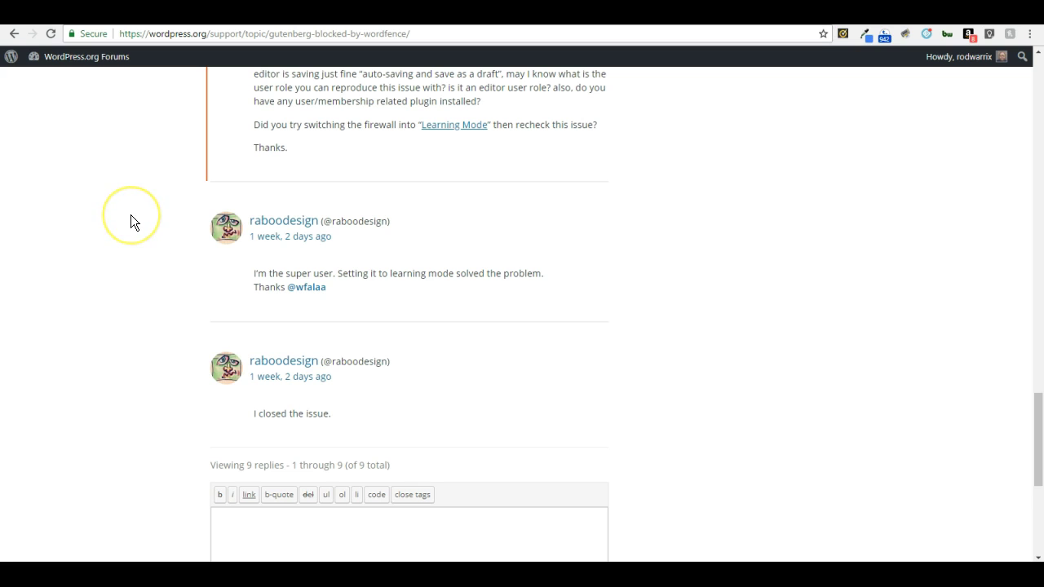
scroll(130, 215, "up", 6)
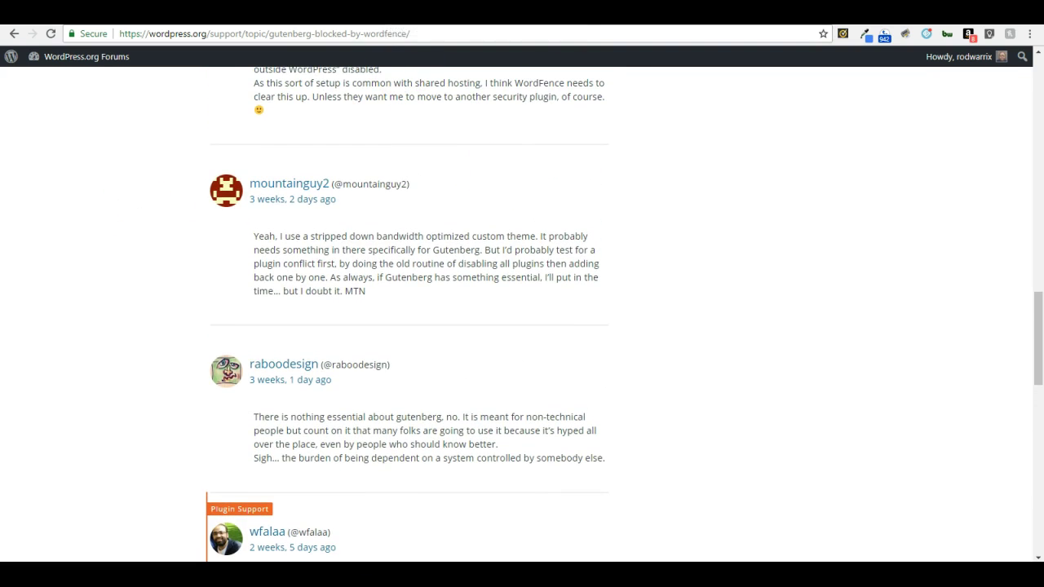
Return to the Test Blog draft "WP Bakery Conflict Or Bug with Gutenberg" and preview it.
left_click(298, 17)
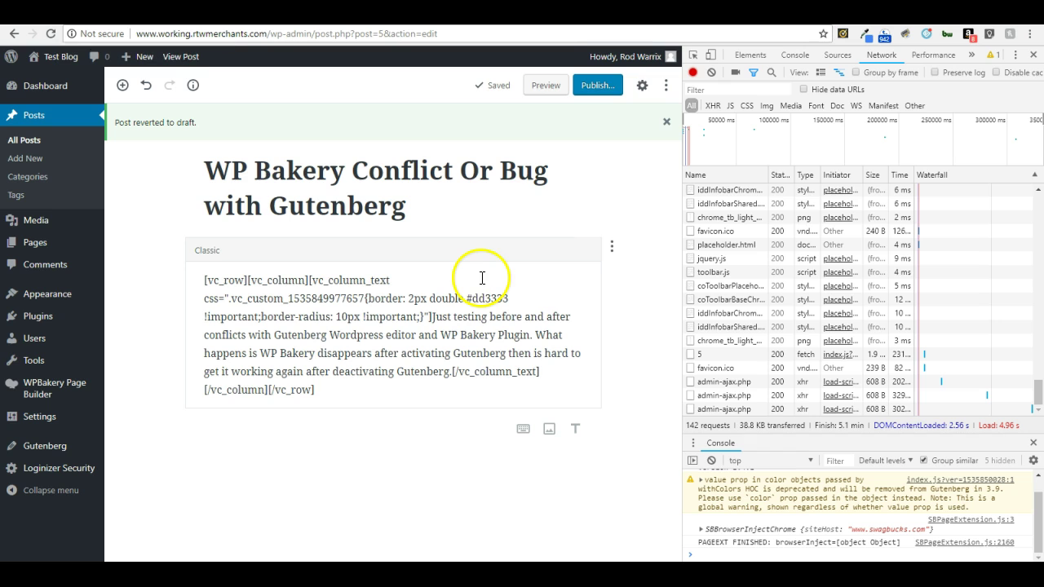
left_click(546, 86)
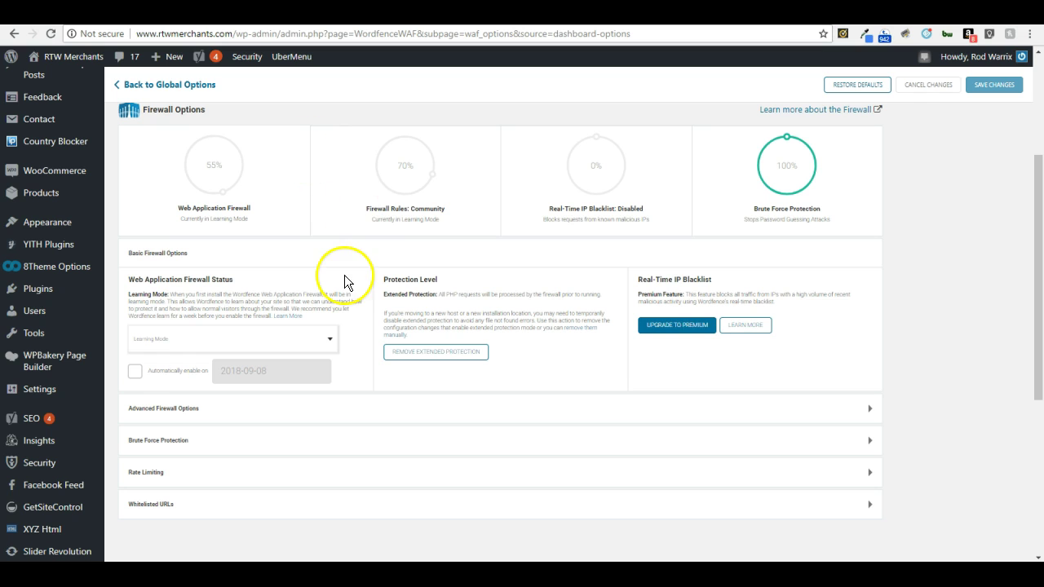
Set the Wordfence Web Application Firewall Status to Enabled and Protecting and save the changes.
left_click(267, 344)
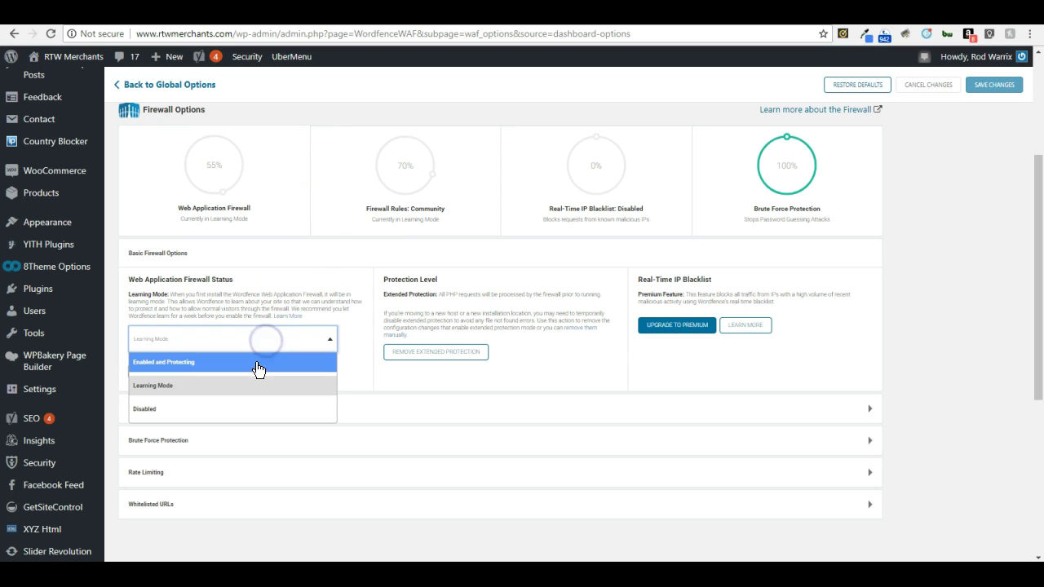
left_click(257, 363)
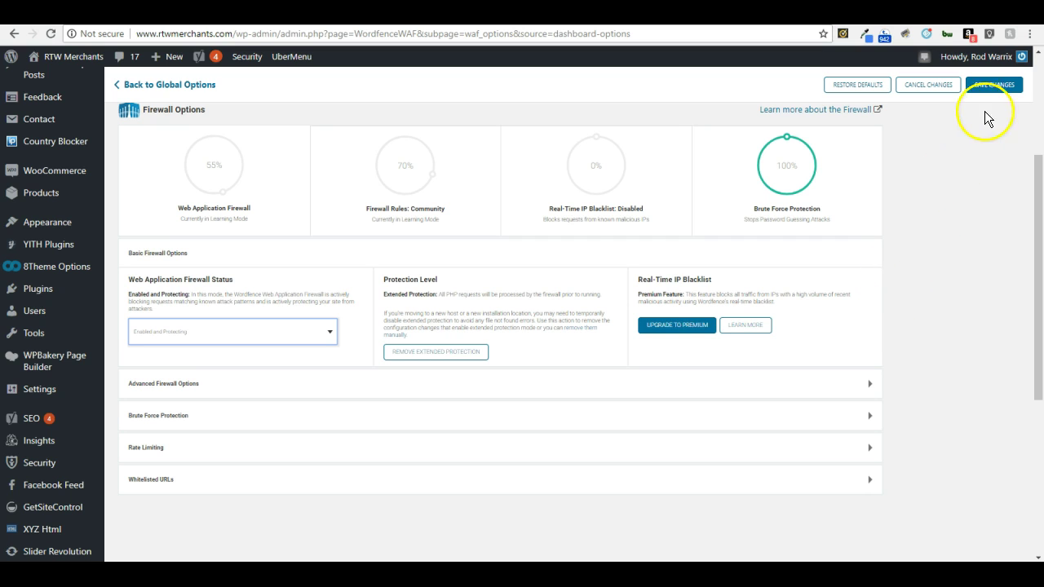
left_click(996, 87)
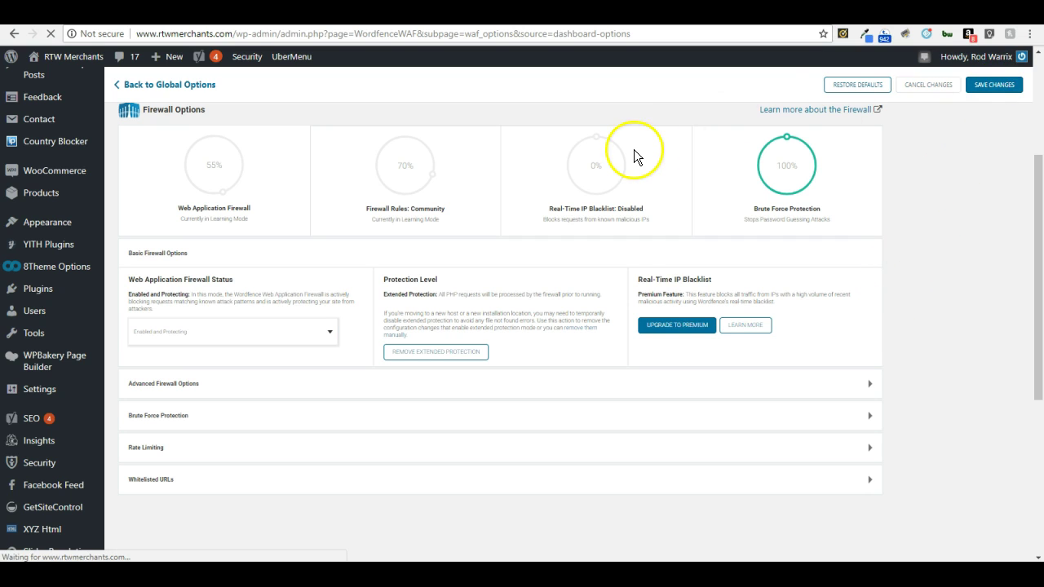
Go back to the Test Blog draft post, reload its editor, preview the post, and close the preview.
mouse_move(397, 136)
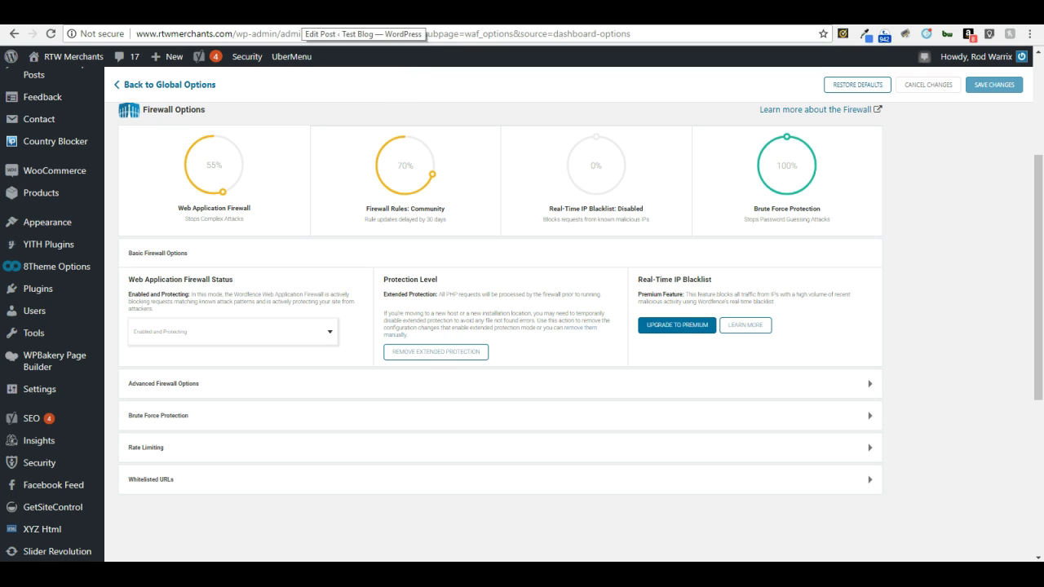
key("ctrl+Tab")
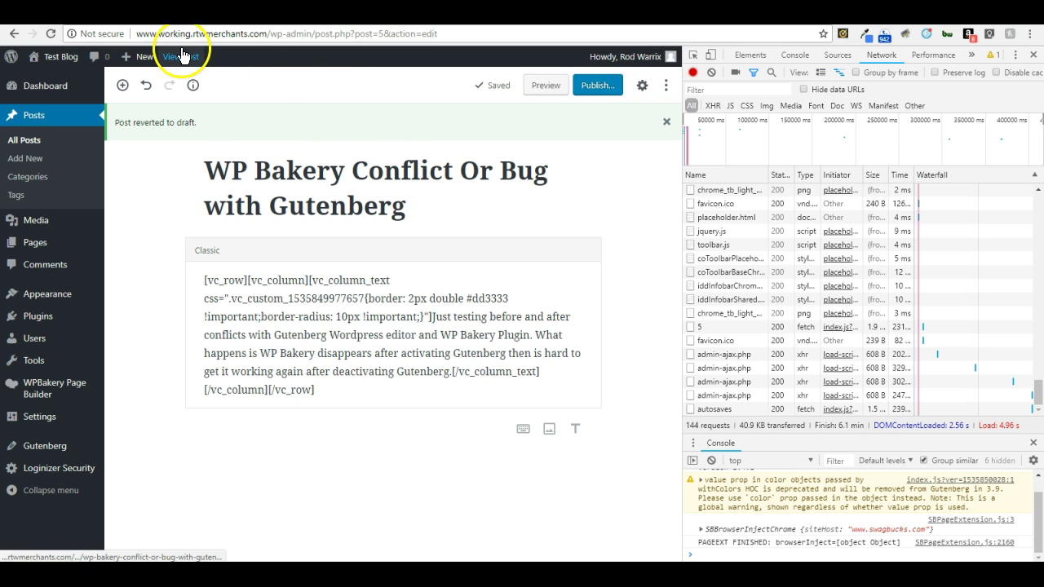
left_click(51, 35)
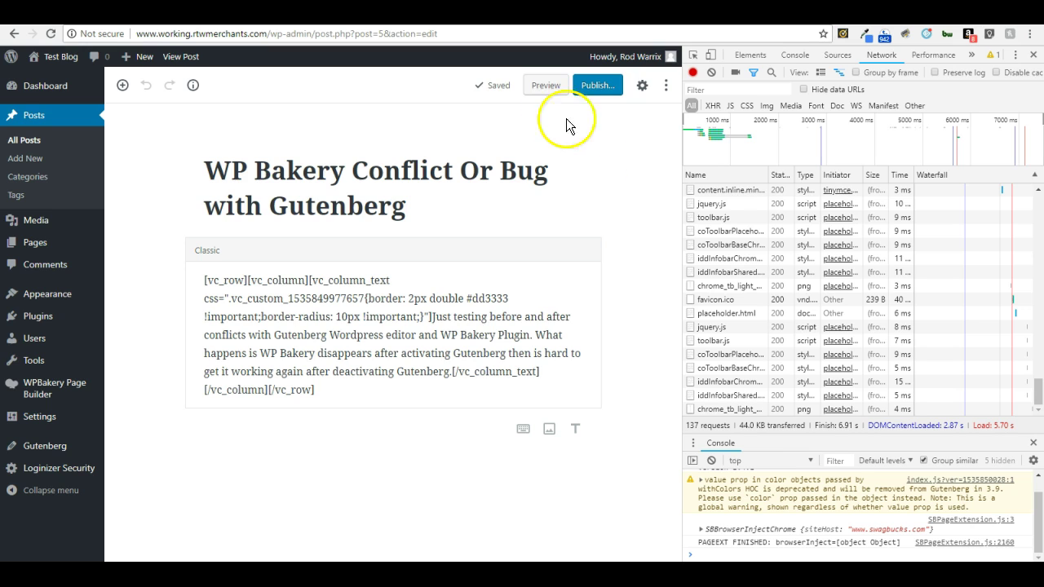
left_click(544, 87)
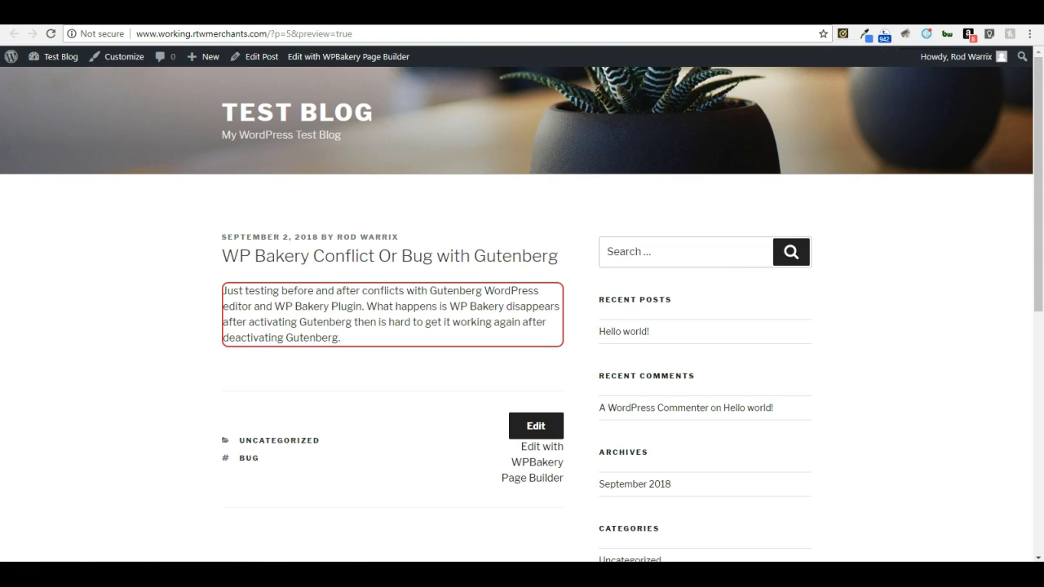
key("ctrl+w")
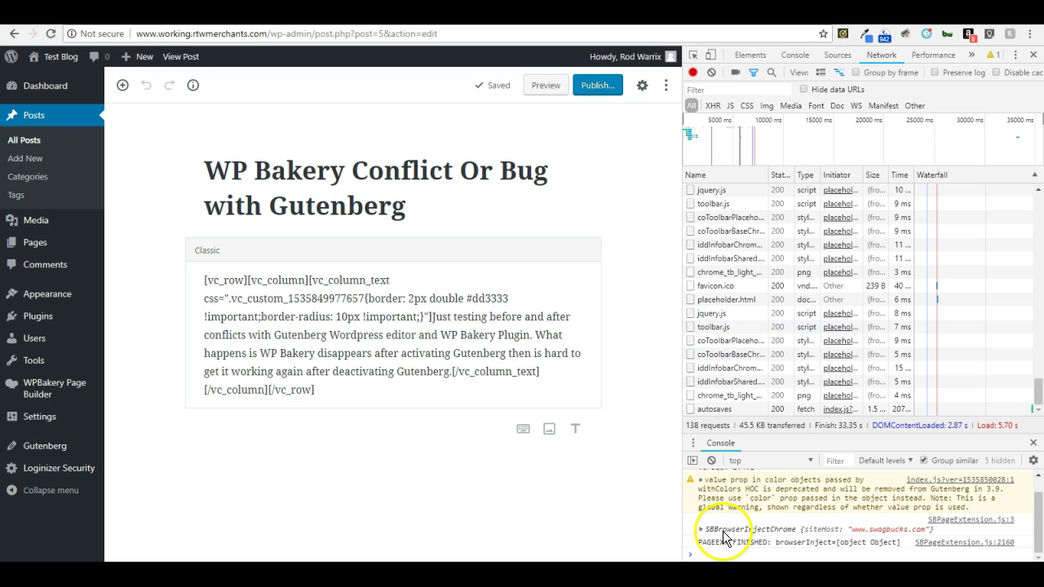
Examine the color prop deprecation warning in the console and the response of the autosaves network request.
left_click(723, 494)
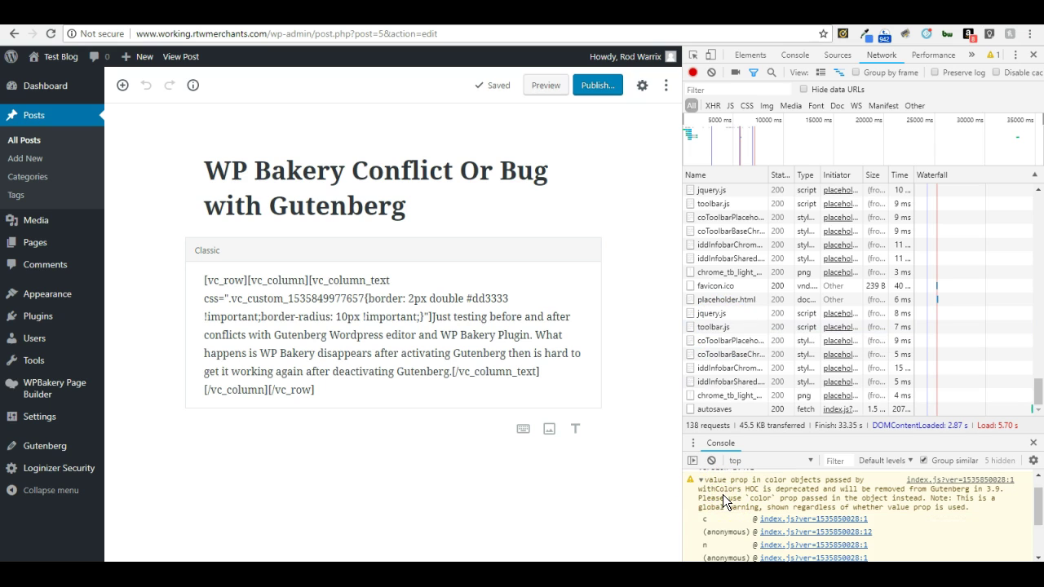
scroll(723, 494, "down", 3)
scroll(723, 495, "up", 4)
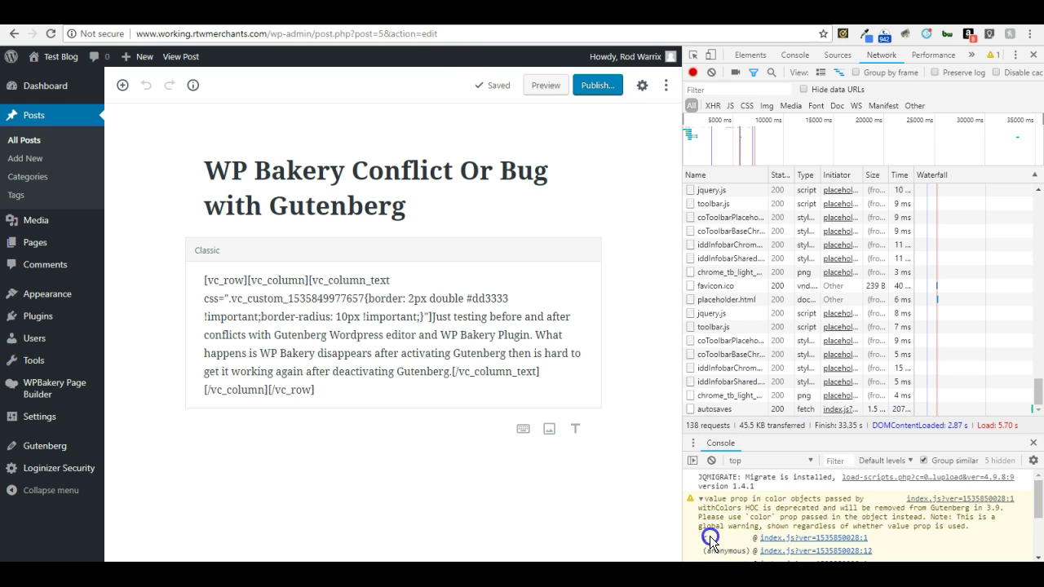
left_click(723, 410)
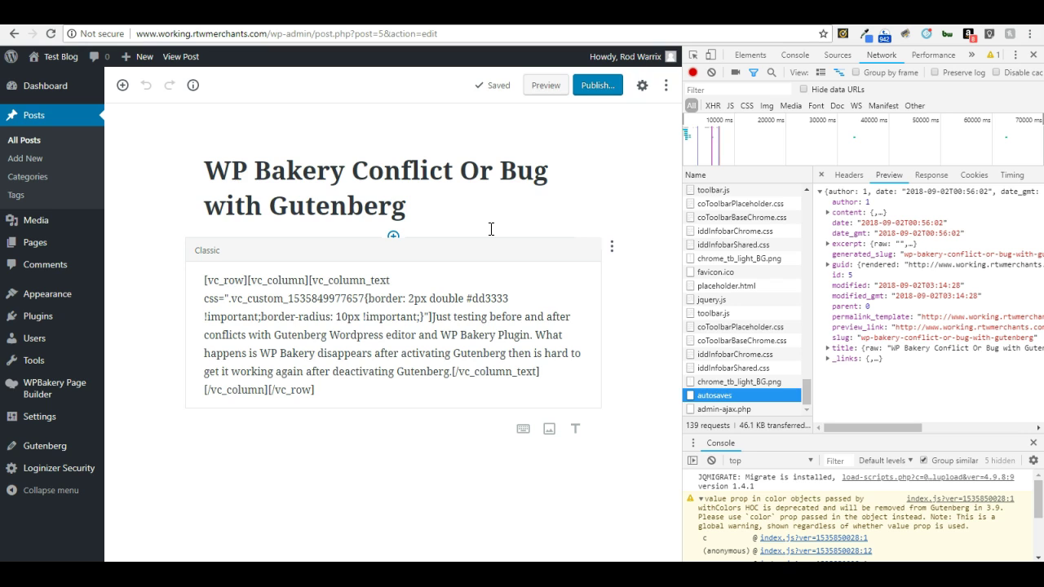
left_click(167, 133)
left_click(354, 142)
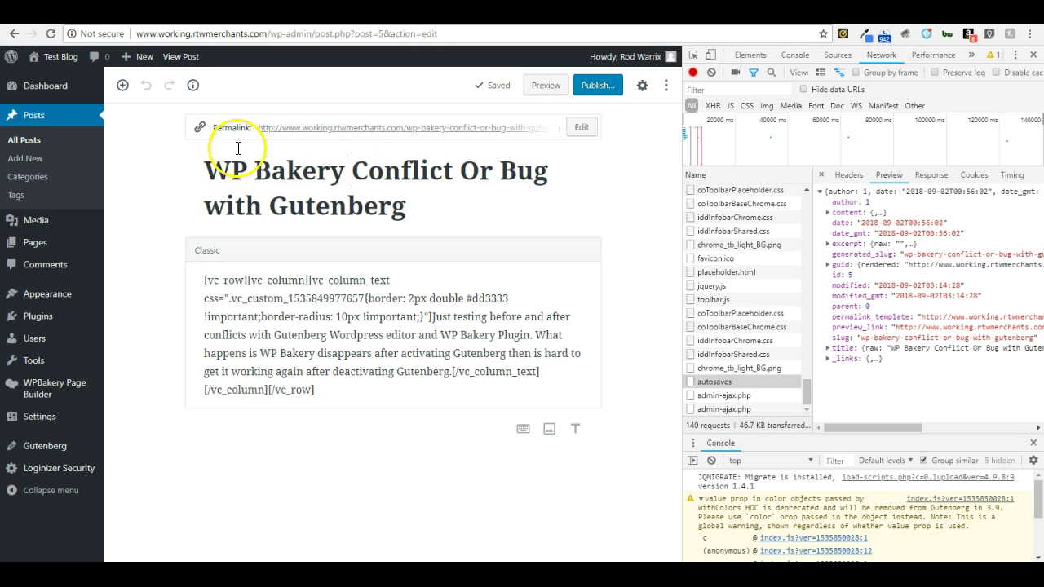
left_click(151, 210)
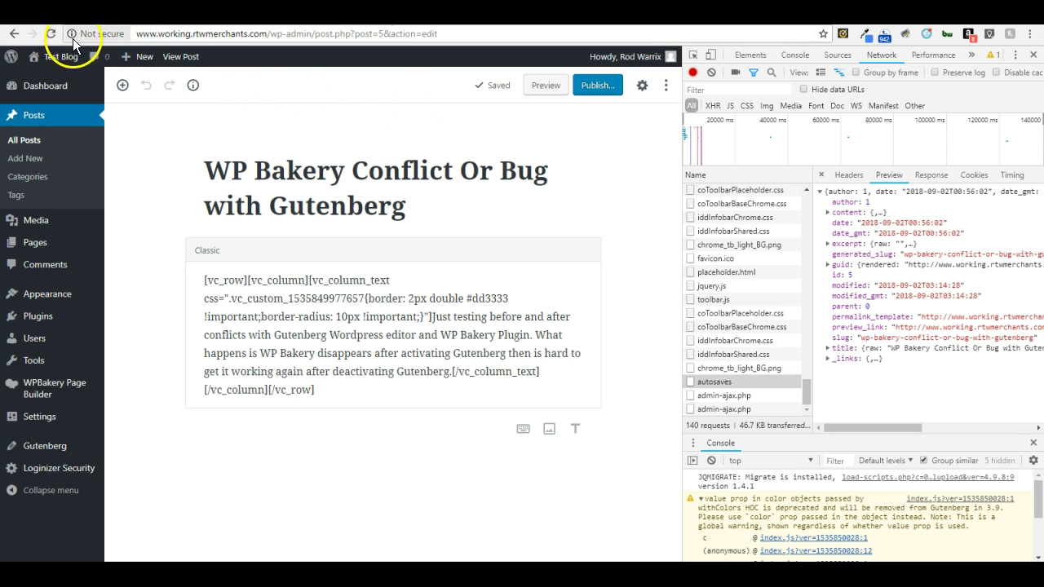
Reload the draft post editor again, check the post preview once more, and close it.
left_click(52, 36)
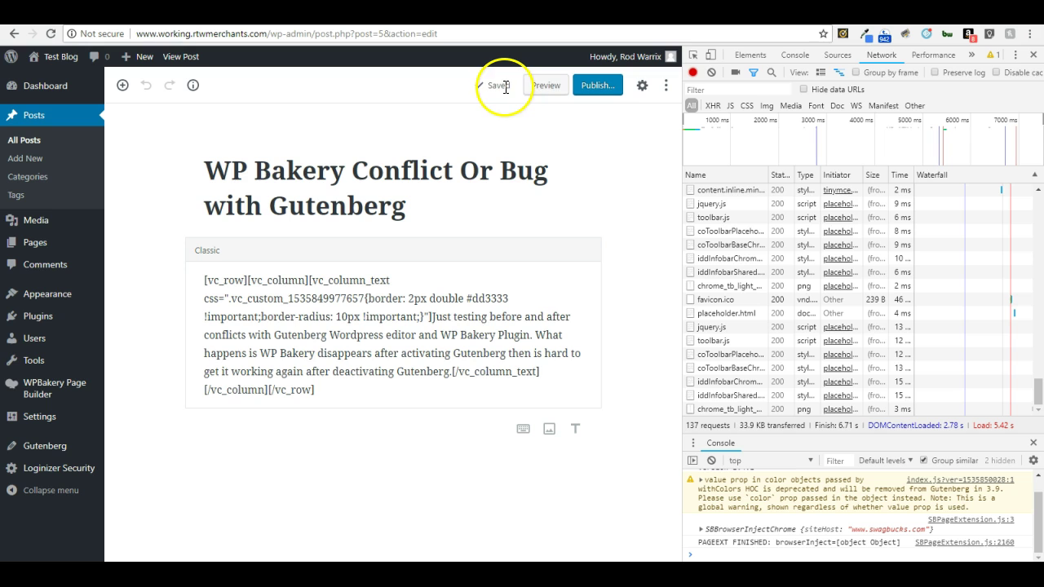
left_click(545, 85)
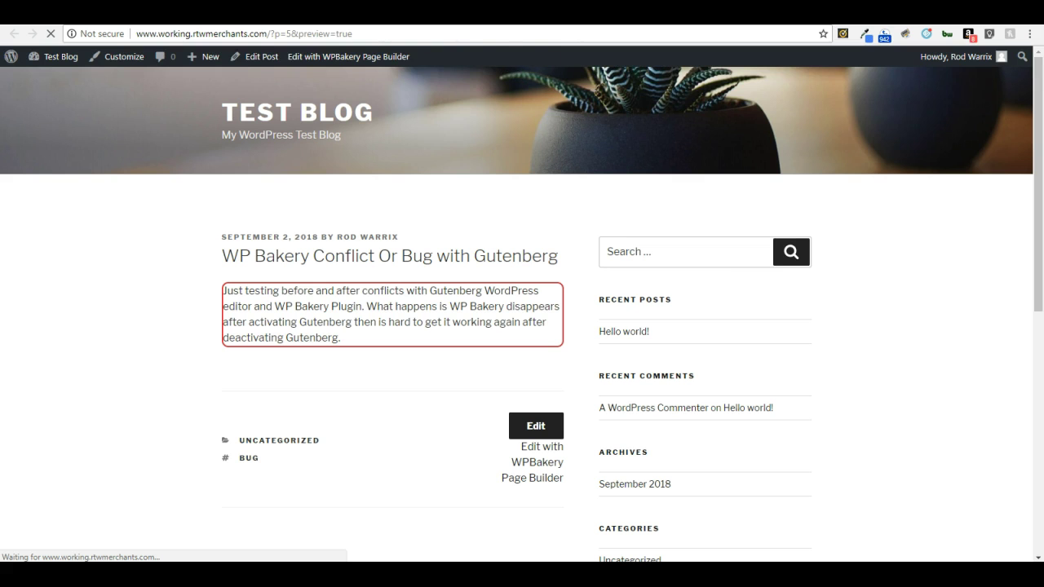
key("ctrl+w")
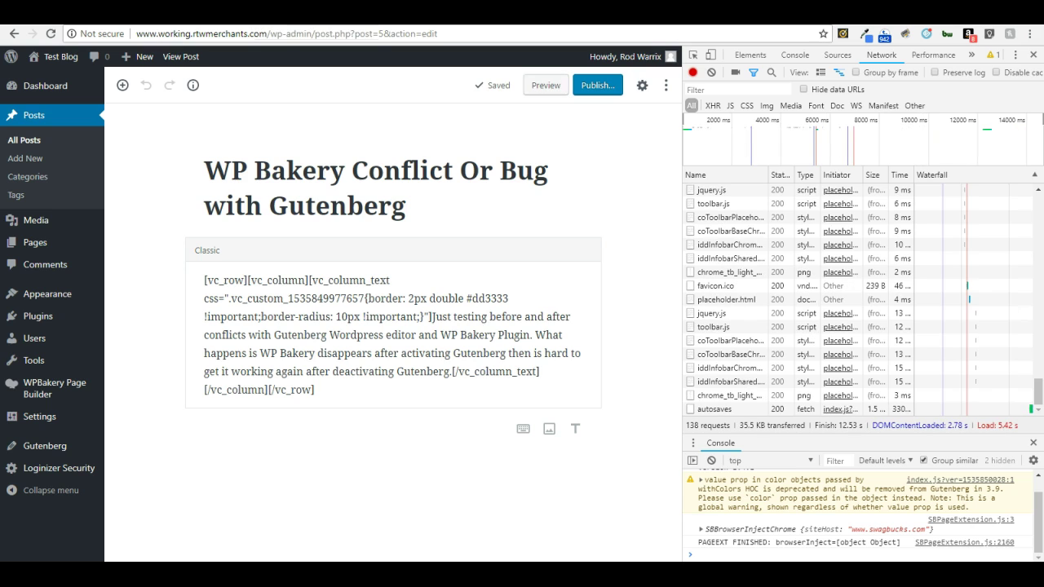
Return to the WordPress.org support topic and reread the plugin support reply about switching the firewall to Learning Mode.
key("ctrl+Tab")
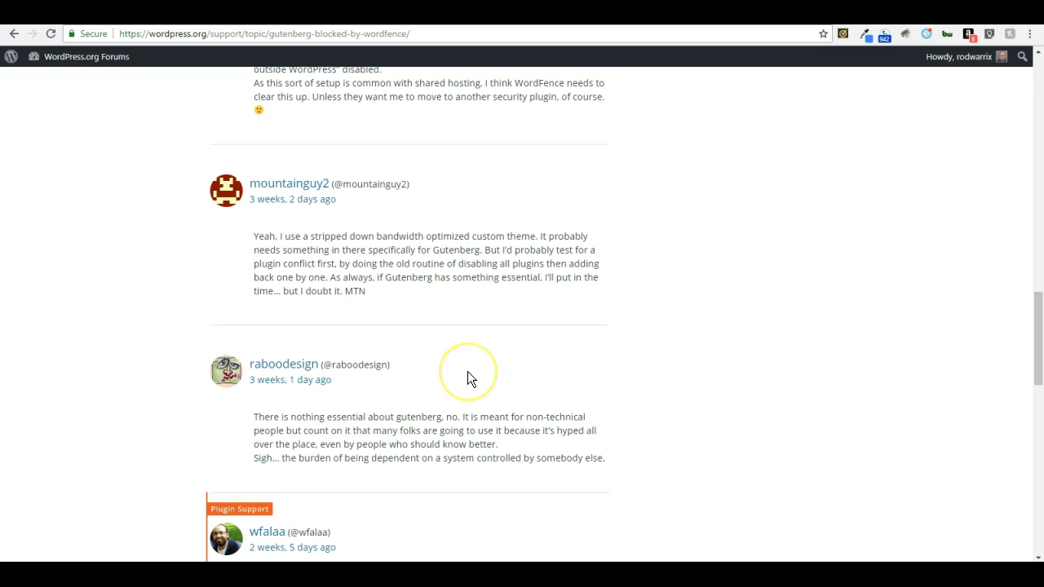
scroll(467, 371, "down", 3)
scroll(468, 371, "down", 3)
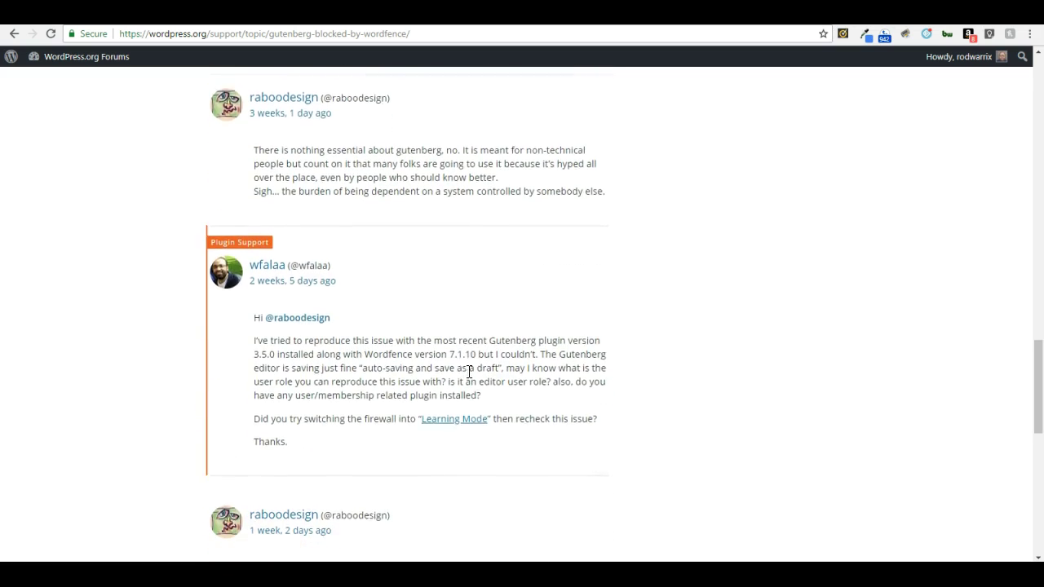
scroll(468, 372, "down", 4)
scroll(468, 371, "up", 3)
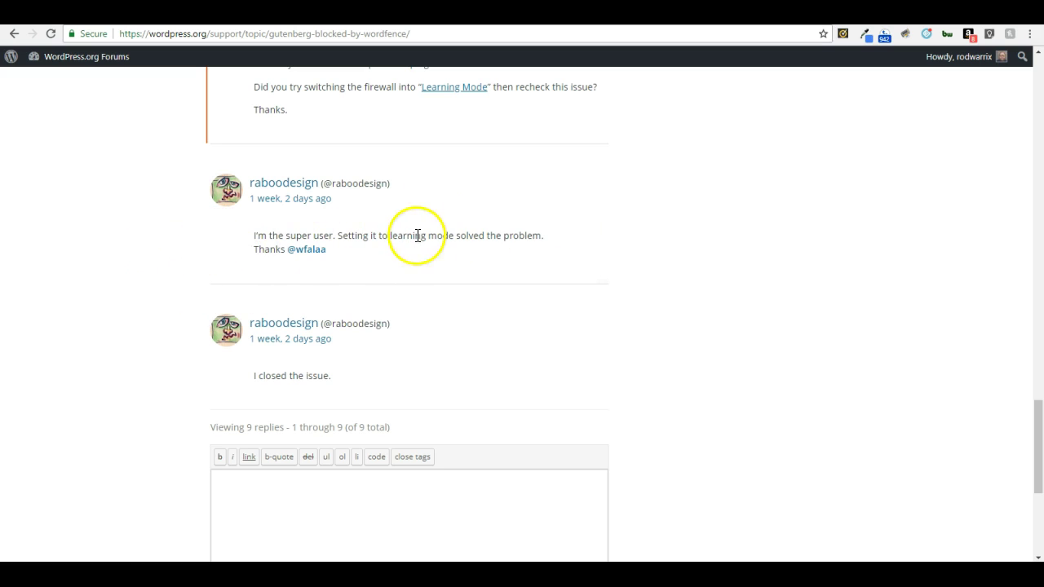
key("Home")
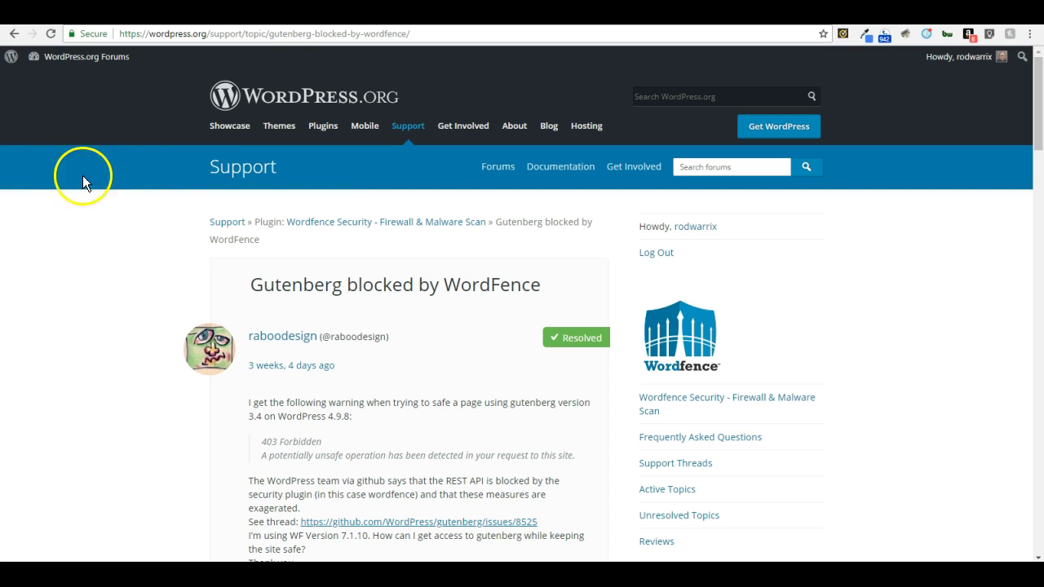
Open the Test Blog's installed plugins list and review which plugins are active, including Gutenberg and WPBakery Page Builder.
left_click(297, 26)
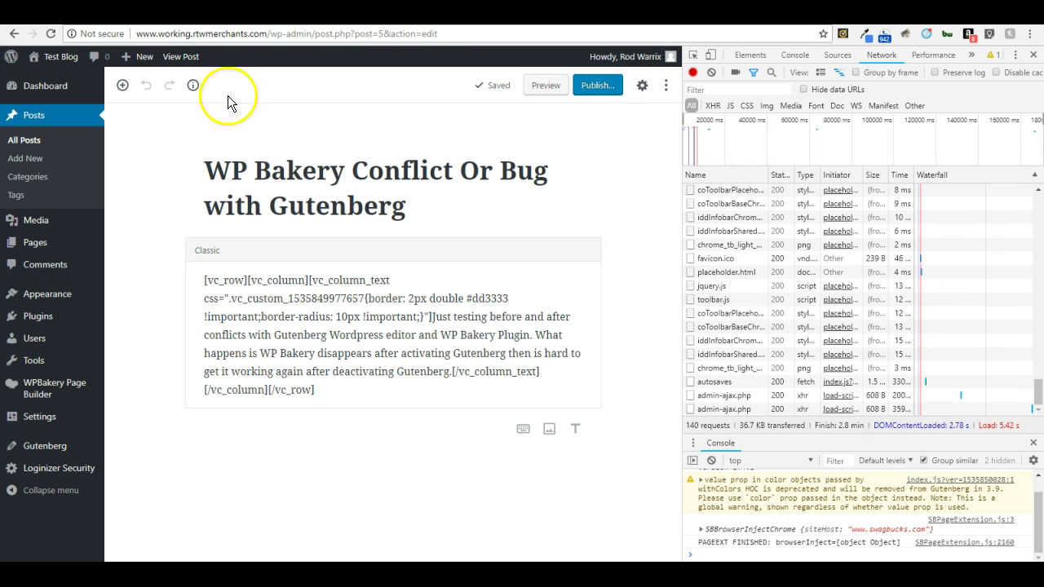
left_click(38, 317)
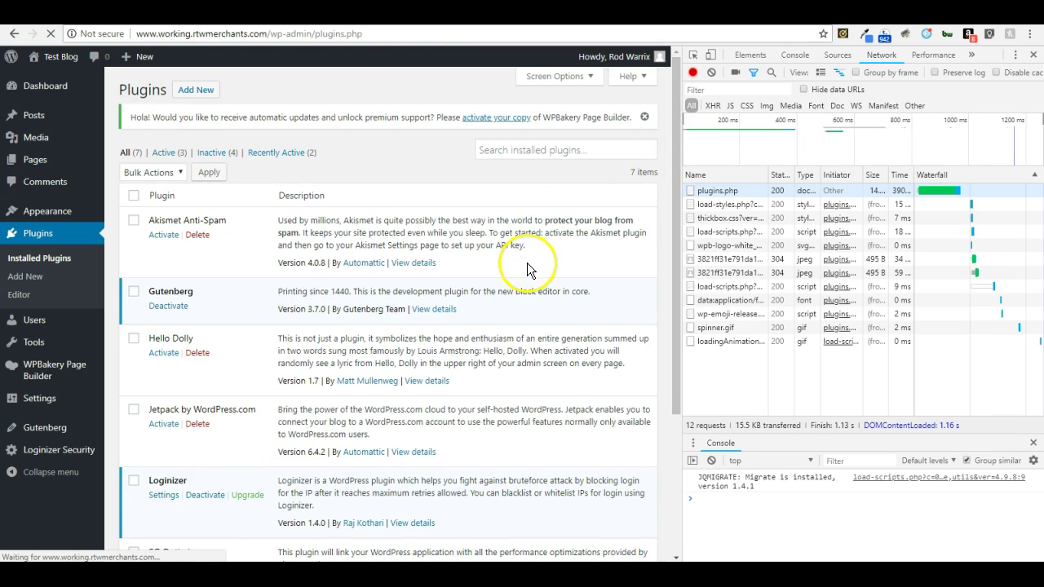
scroll(424, 440, "down", 2)
scroll(450, 418, "down", 1)
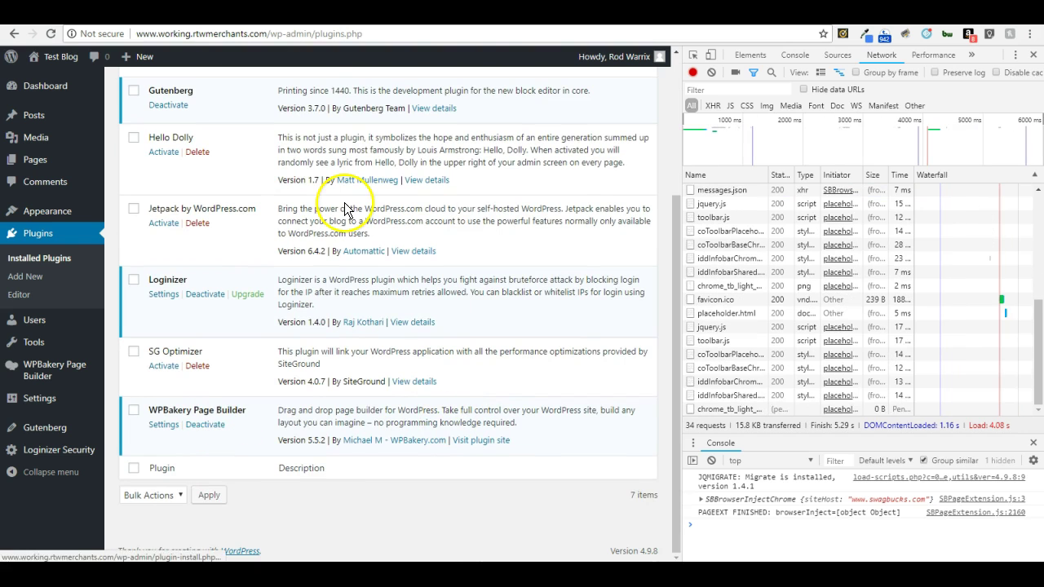
scroll(344, 204, "up", 3)
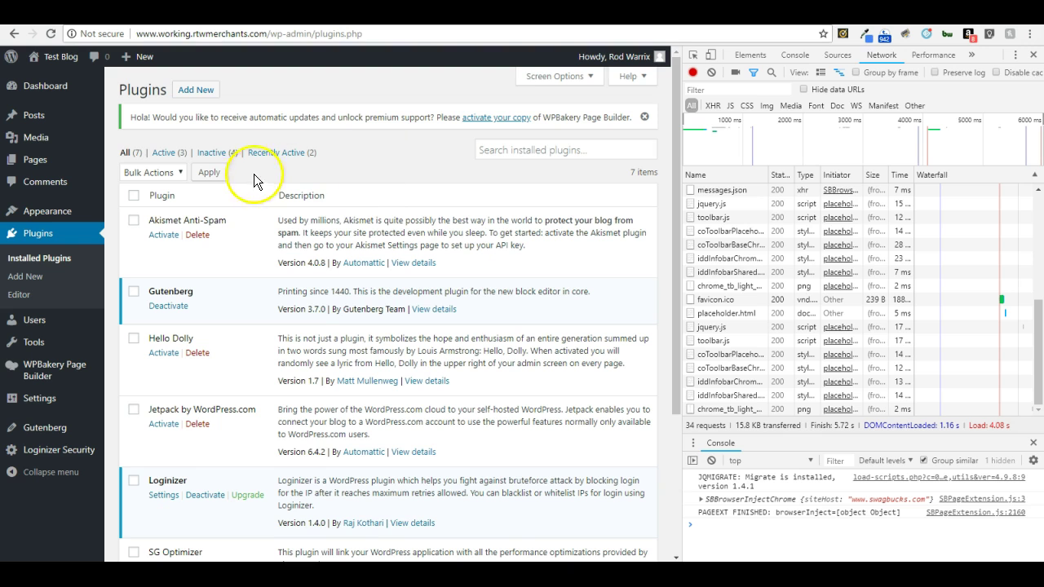
scroll(250, 197, "down", 3)
scroll(250, 190, "up", 3)
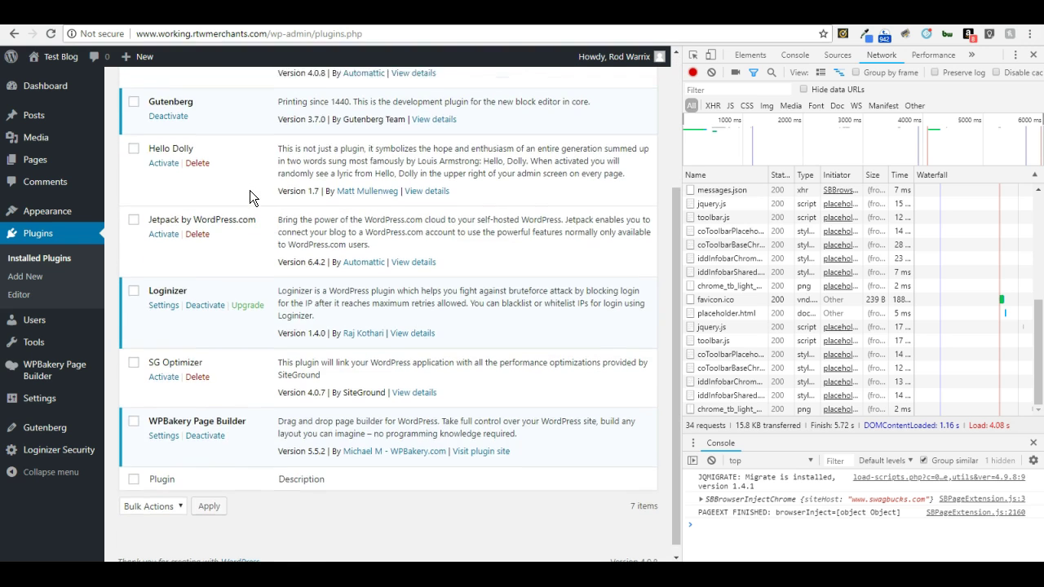
scroll(249, 190, "down", 3)
scroll(250, 190, "up", 3)
scroll(249, 190, "down", 3)
scroll(250, 190, "up", 3)
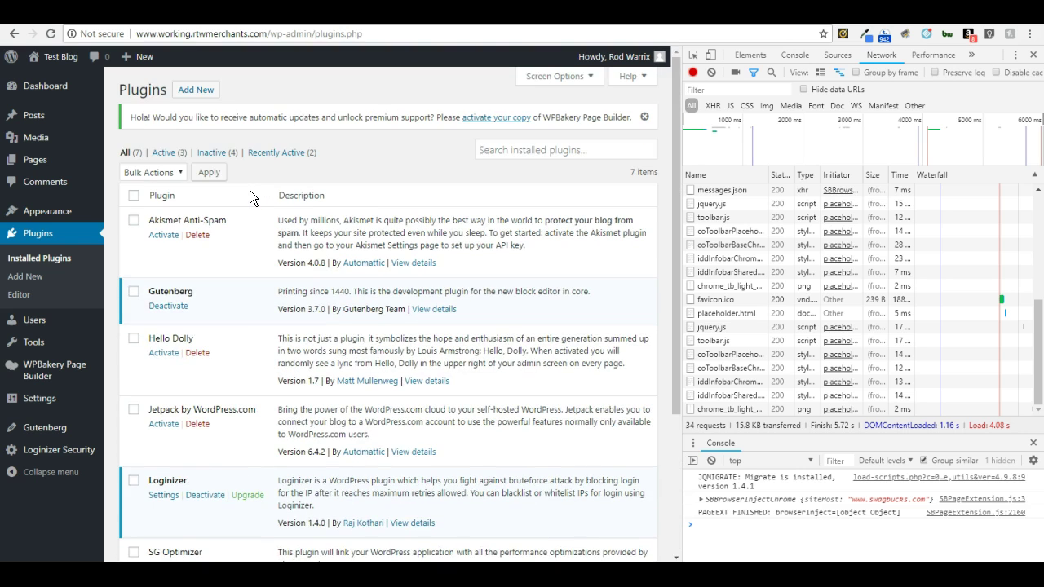
scroll(250, 190, "down", 3)
scroll(250, 190, "up", 3)
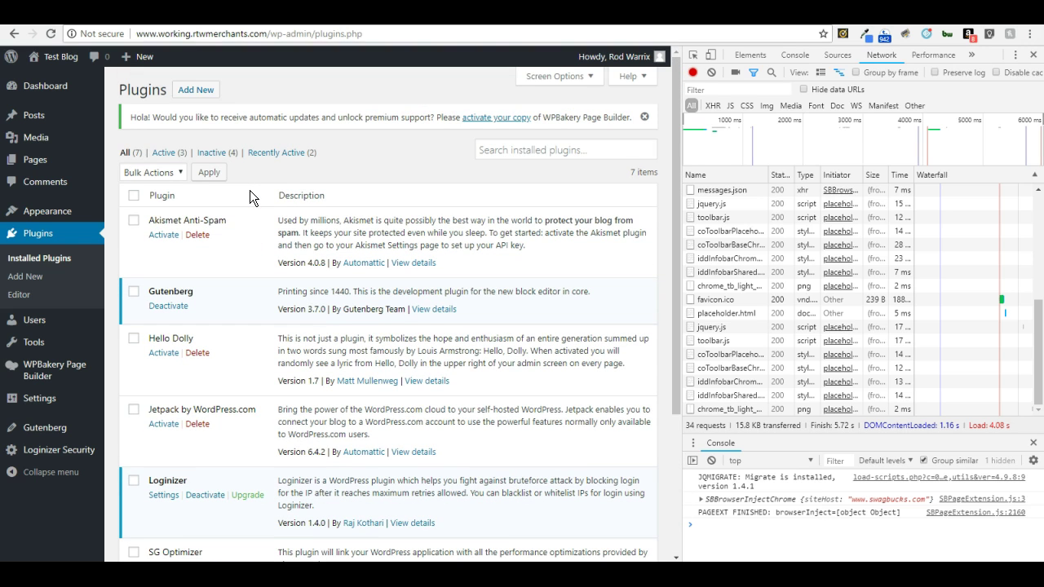